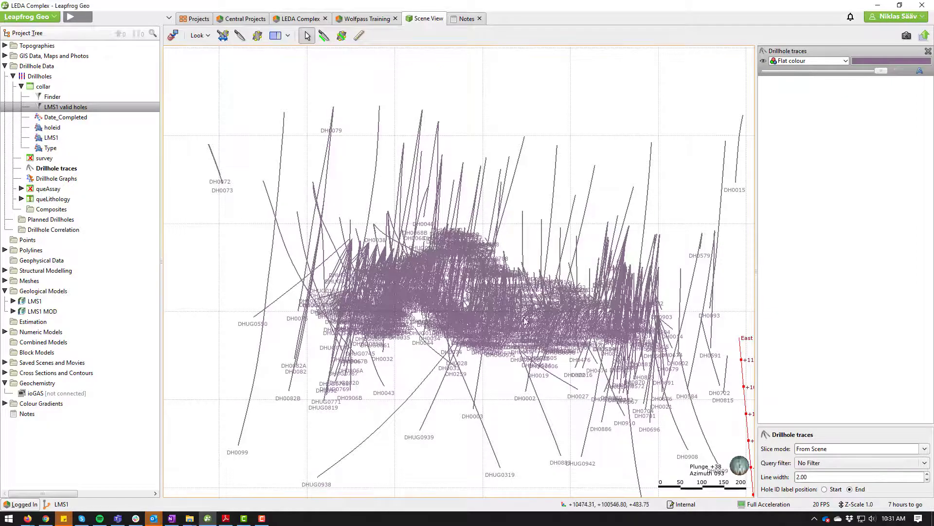
- Rotate the drillhole trace view until the elevation axis shows, then select the collar table
drag(417, 355, 151, 130)
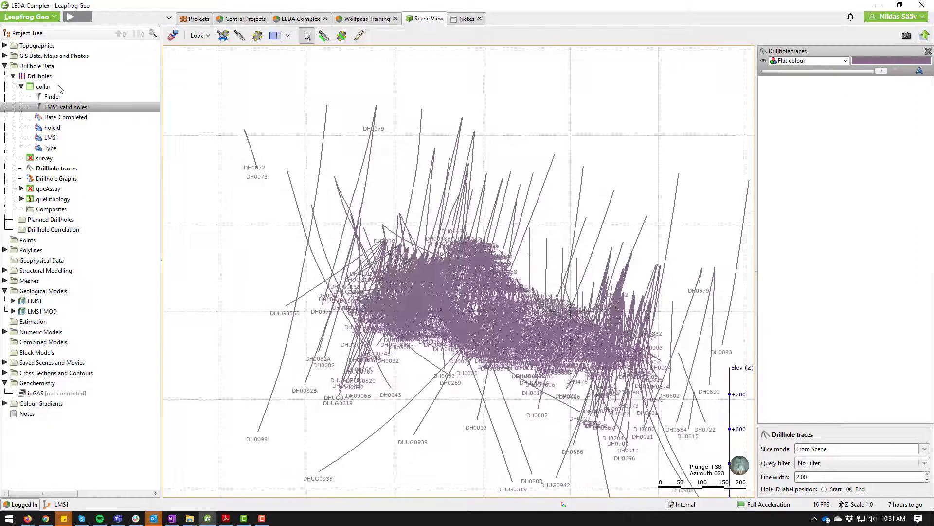
click(79, 87)
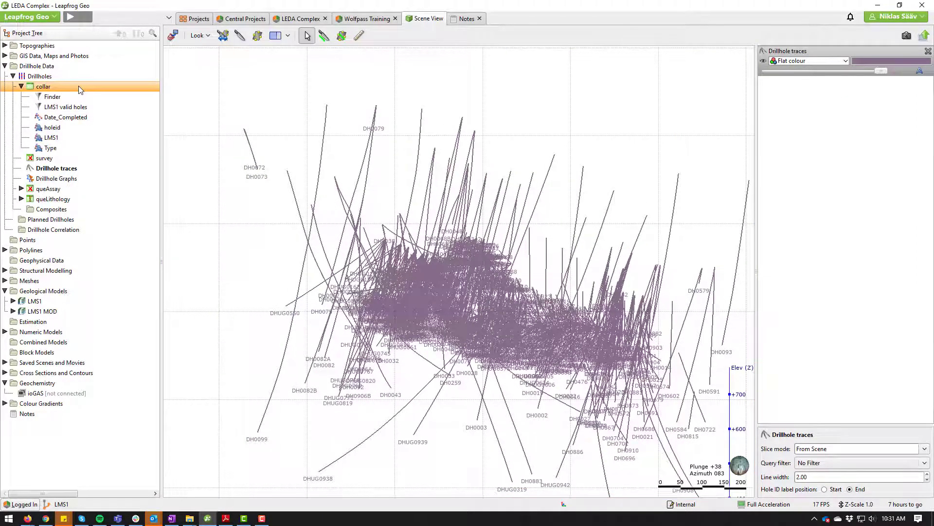
- Create a new query filter on the collar table from its context menu
right_click(80, 89)
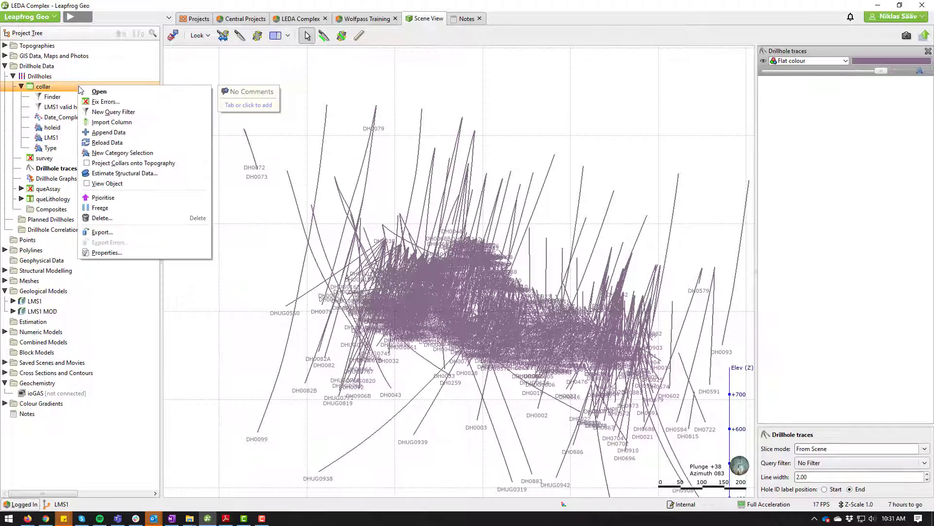
click(164, 114)
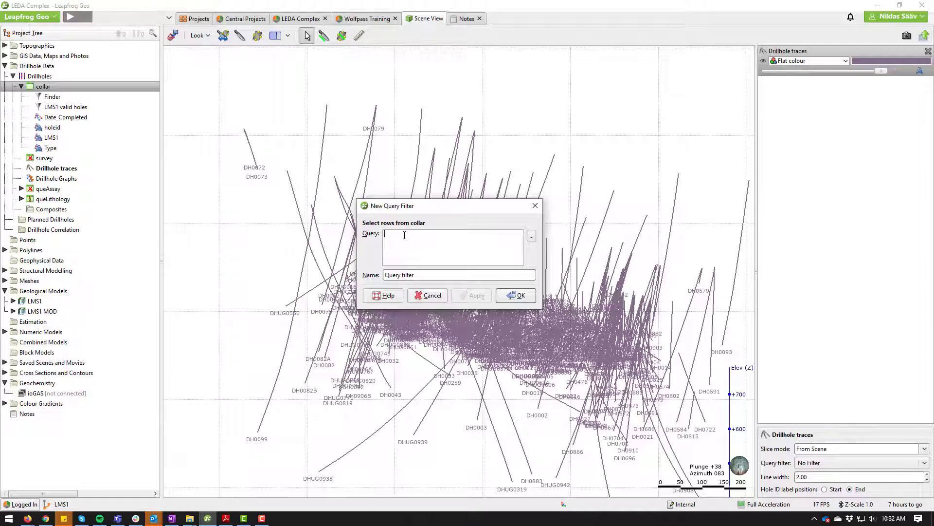
- Add a query builder row testing collar.holeid with the 'is' comparison
click(531, 240)
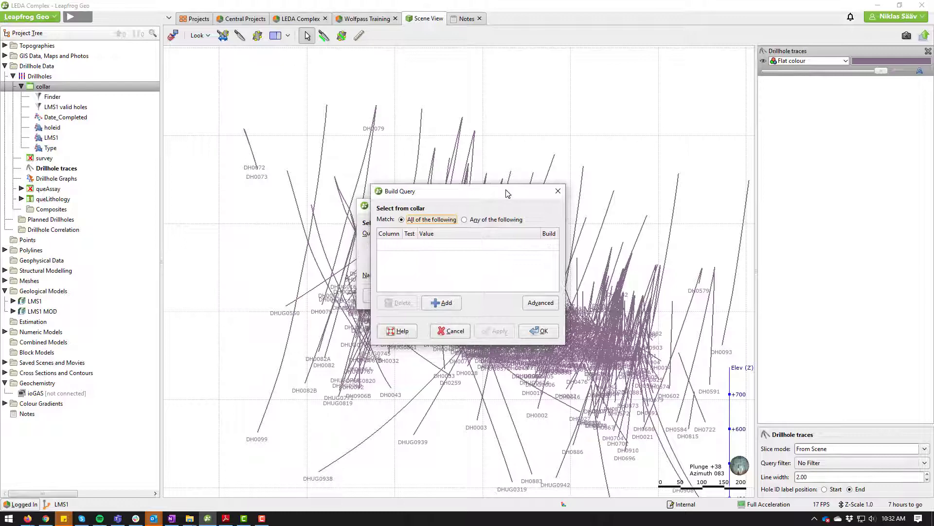
click(388, 250)
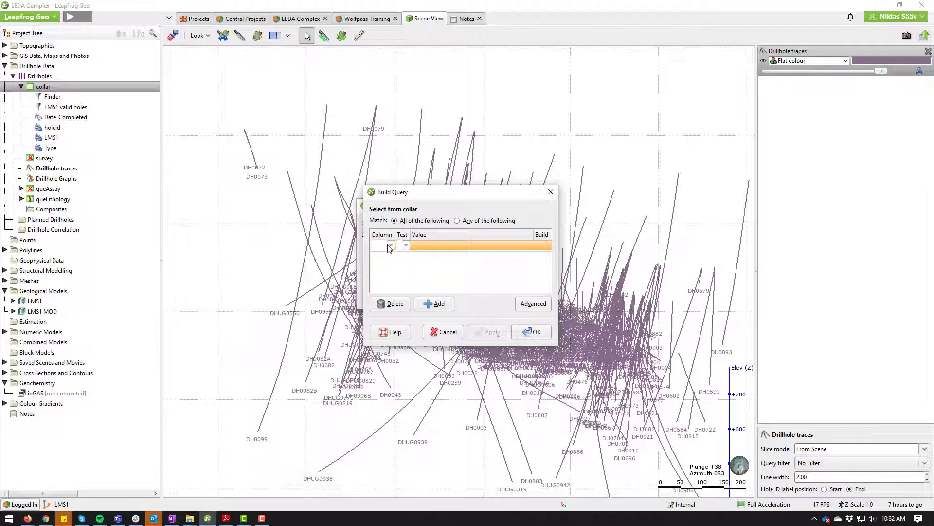
click(391, 246)
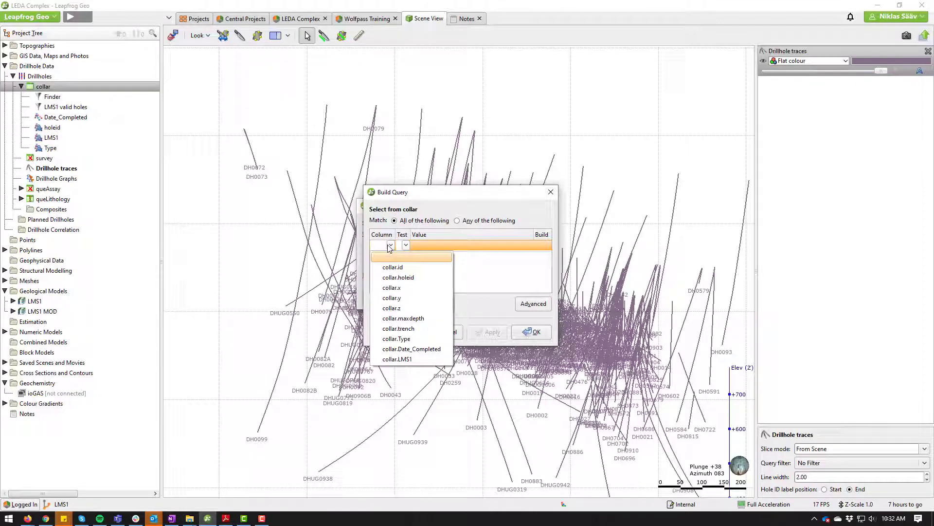
click(425, 278)
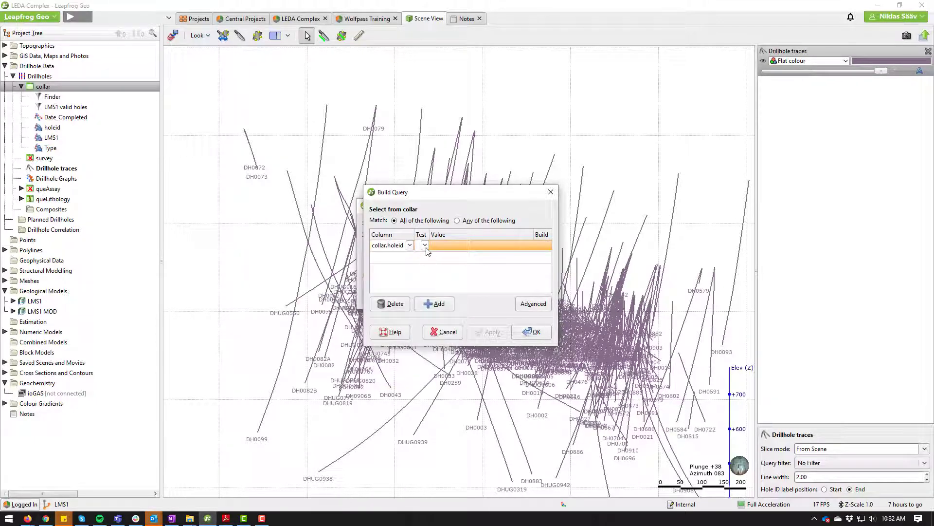
click(425, 245)
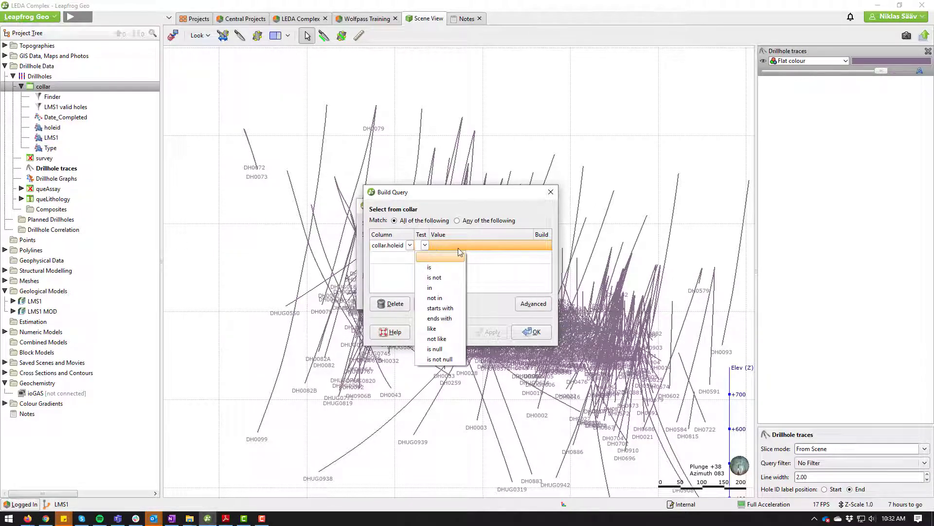
click(442, 267)
- Pick DH0070 from the holeid value list as the condition value
click(503, 246)
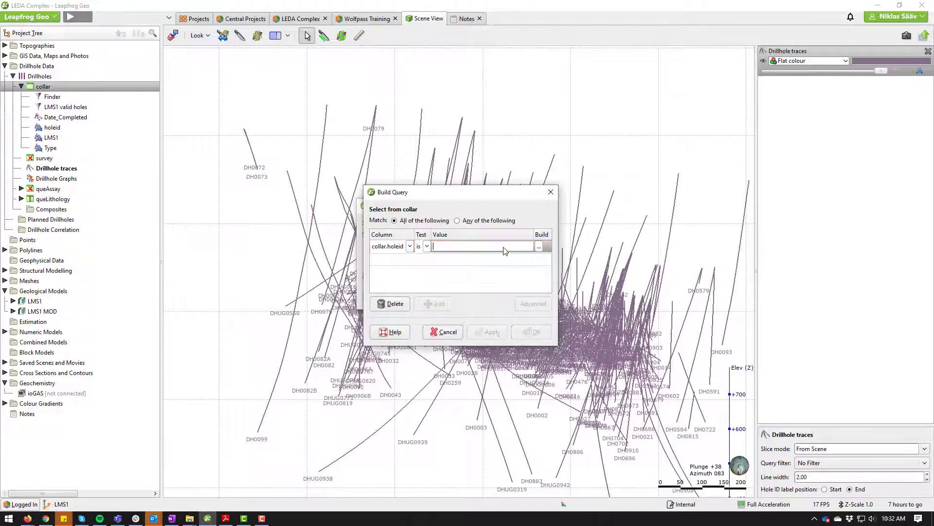
click(543, 249)
scroll(483, 261, down, 15)
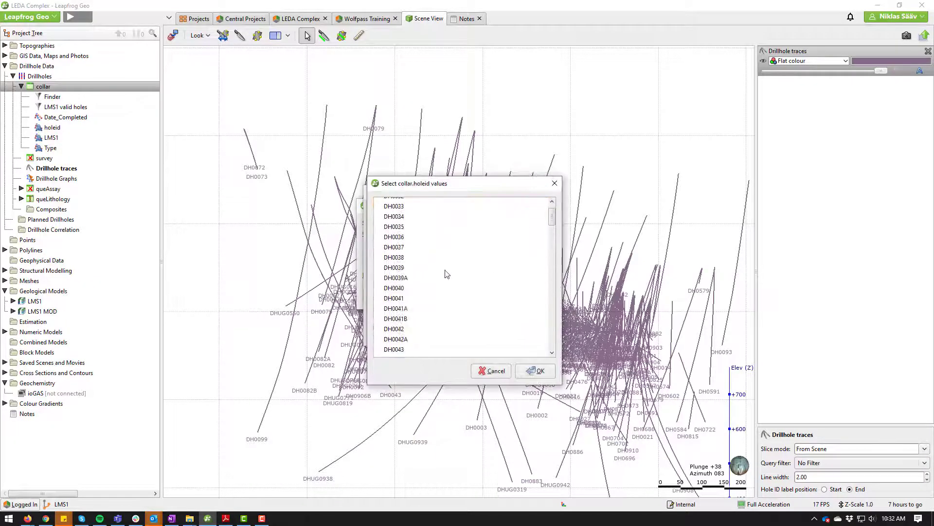
scroll(452, 275, down, 9)
click(418, 263)
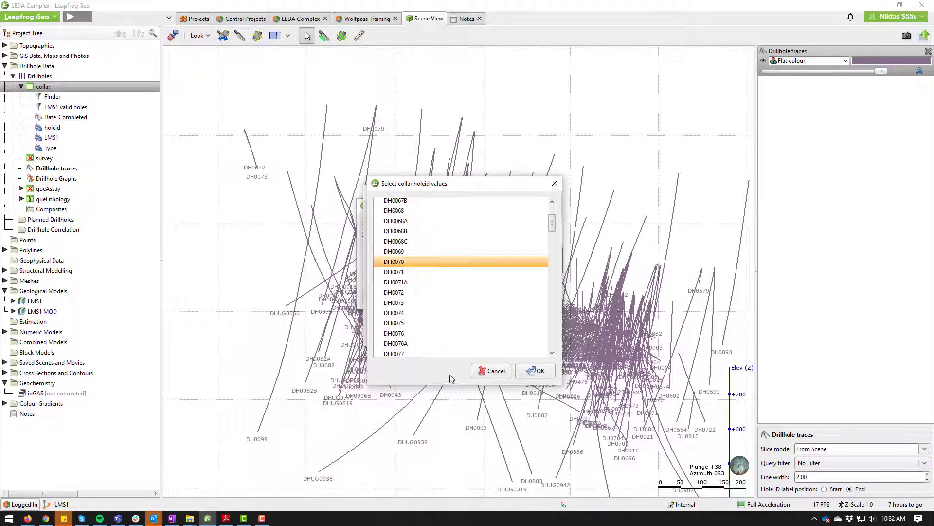
click(536, 370)
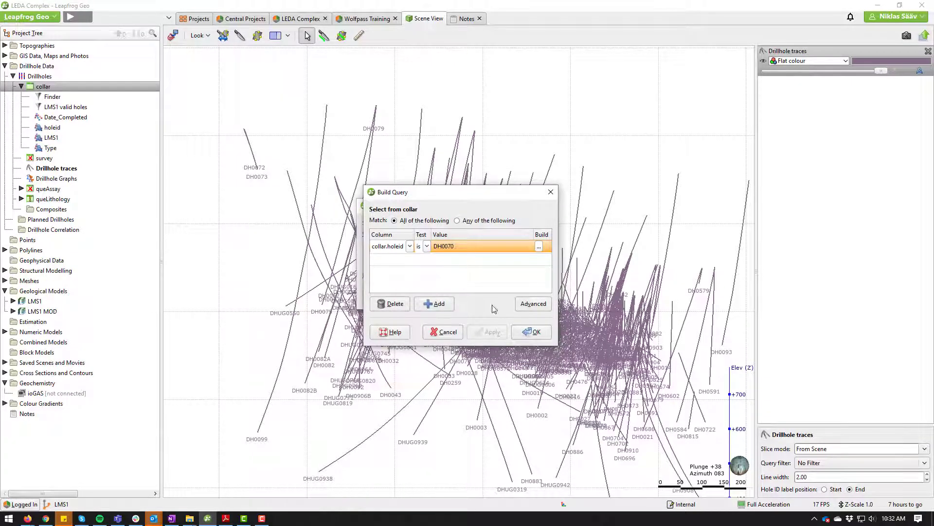
- Accept the holeid = 'DH0070' query and rename the filter to 'Finder 2'
click(535, 334)
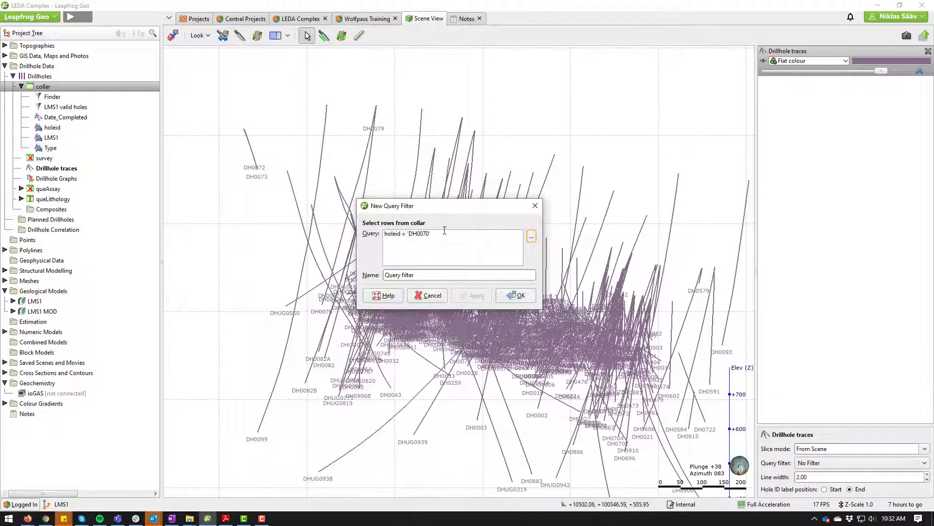
drag(443, 233, 354, 236)
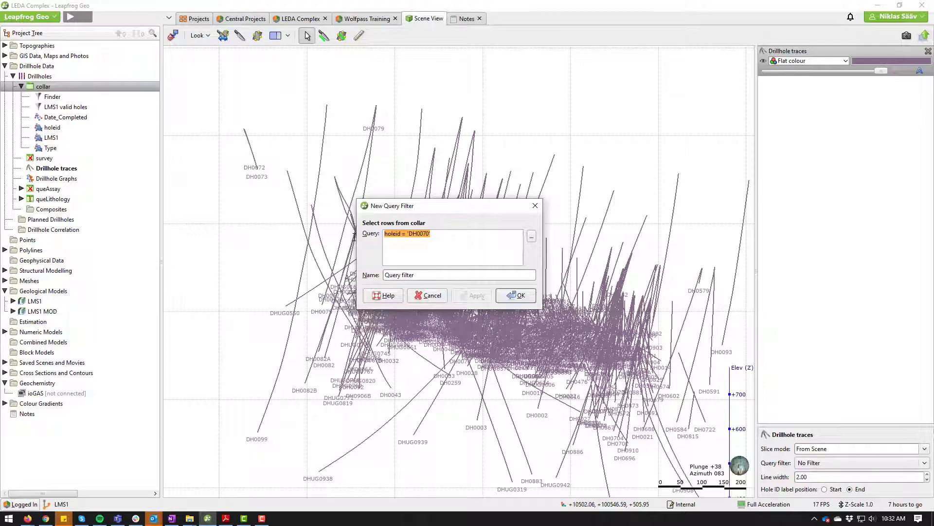
click(436, 275)
drag(436, 275, 361, 267)
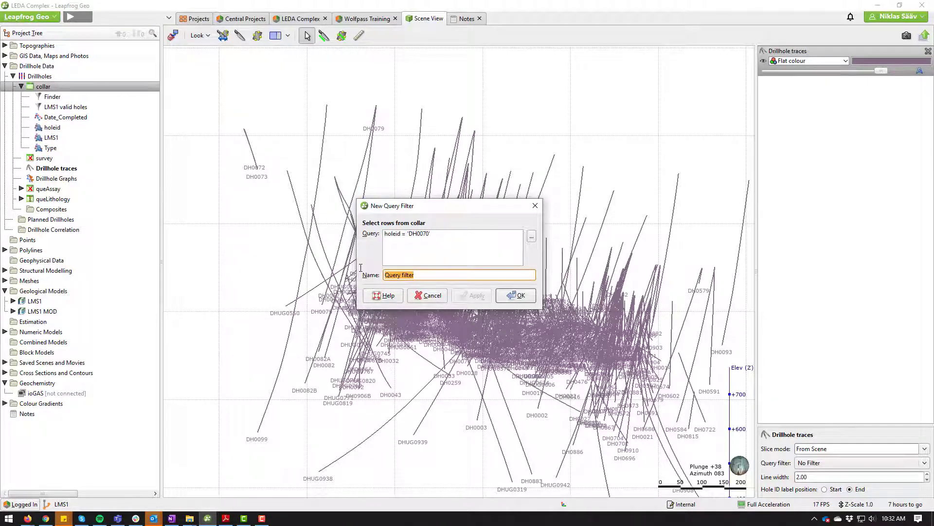
text(Finder 2)
click(524, 298)
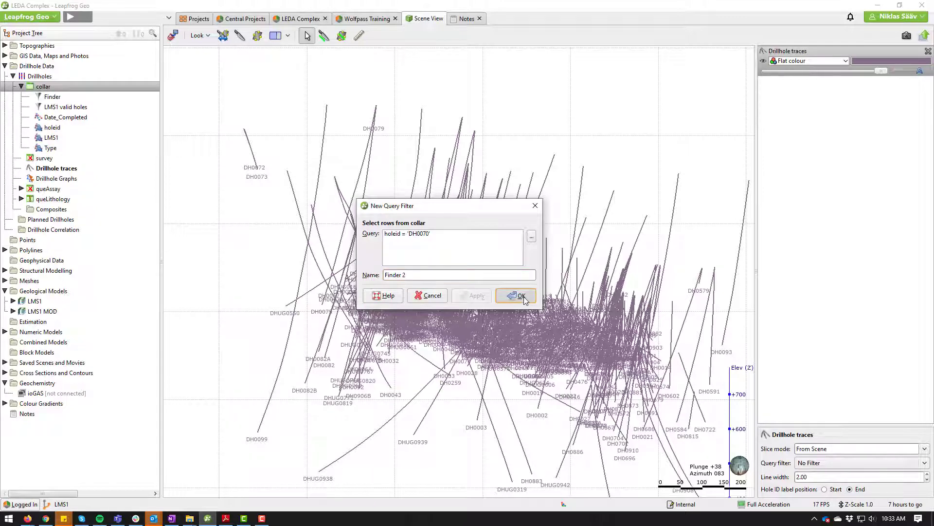
- Save Finder 2, set the drillhole traces' query filter to collar: Finder 2, and reset the view
click(68, 110)
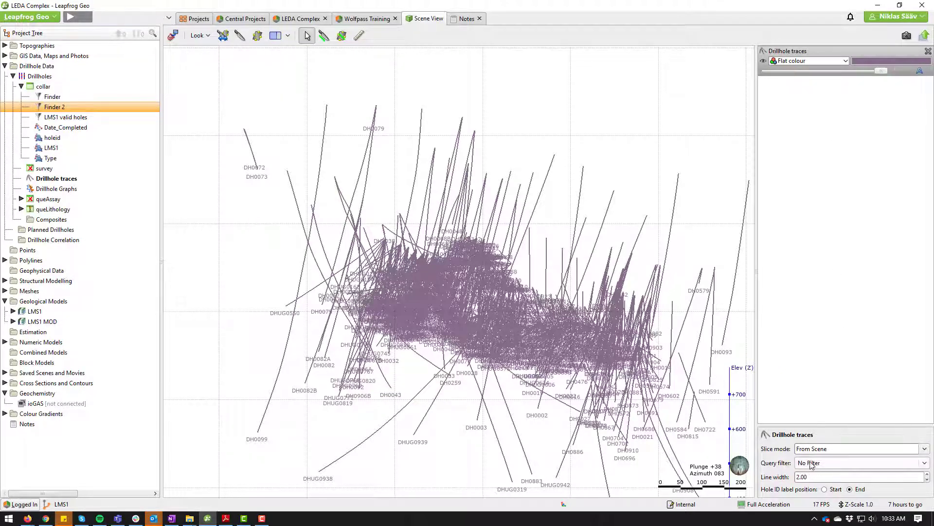
click(875, 470)
click(844, 494)
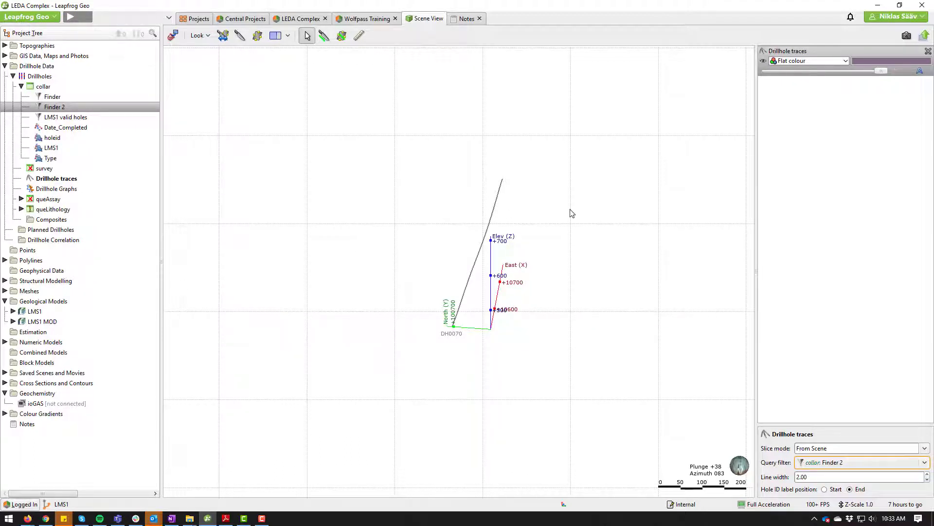
click(199, 39)
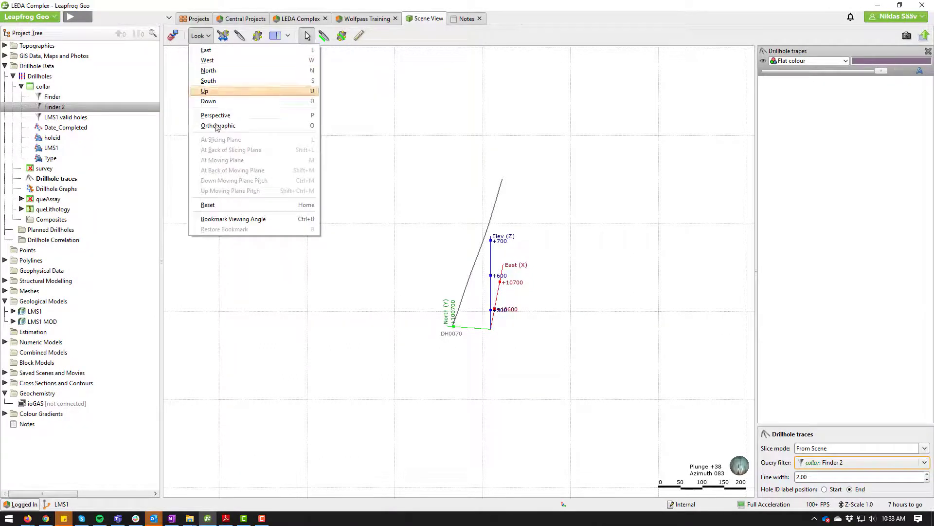
click(268, 209)
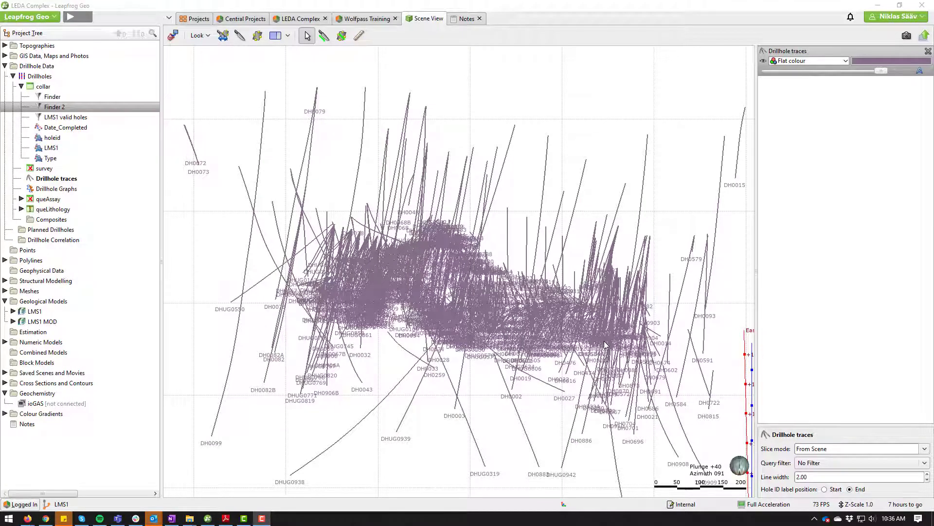
- Pan and tilt the scene to look east at all the unfiltered drillhole traces
right_drag(504, 278, 512, 292)
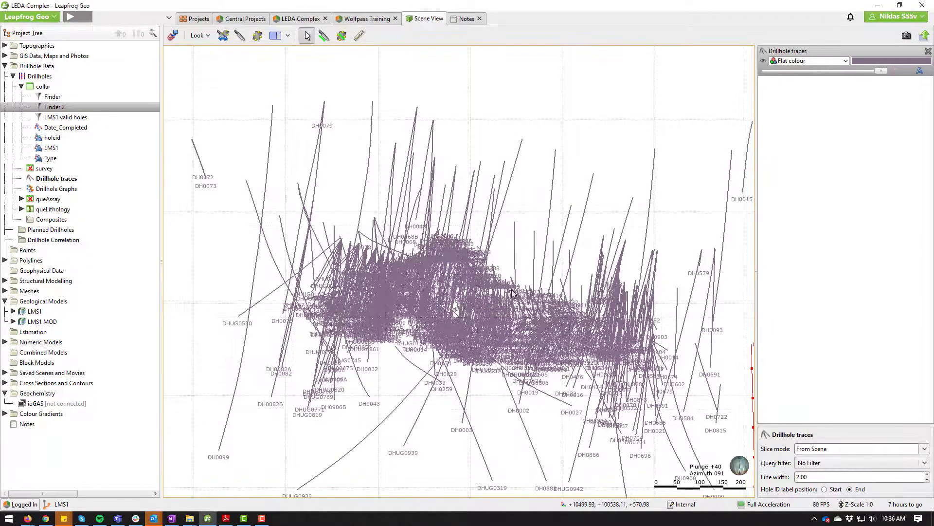
drag(511, 292, 510, 254)
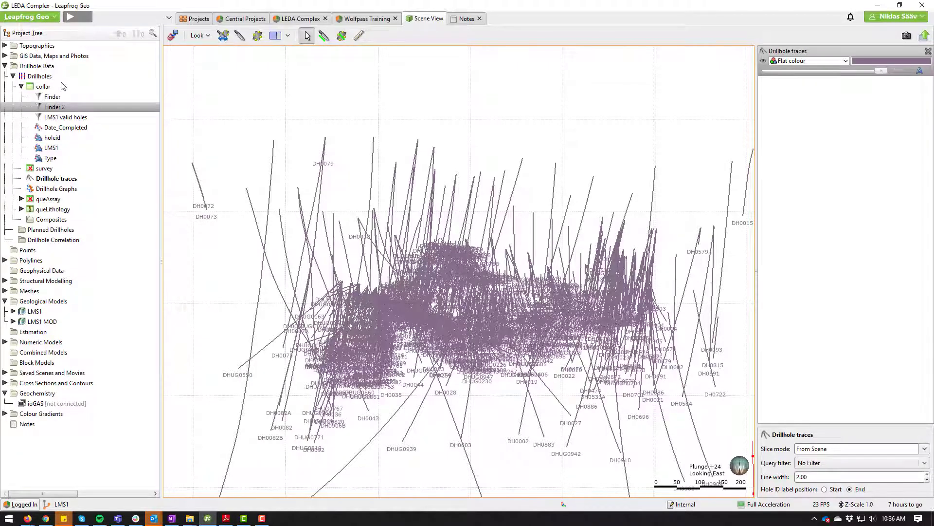
- Start another new query filter on collar and open its Build Query dialog
right_click(71, 87)
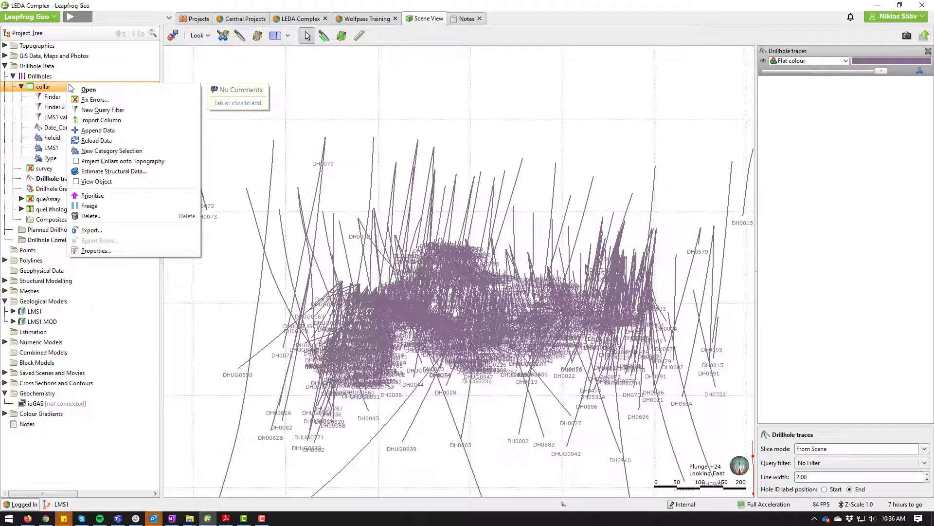
click(136, 112)
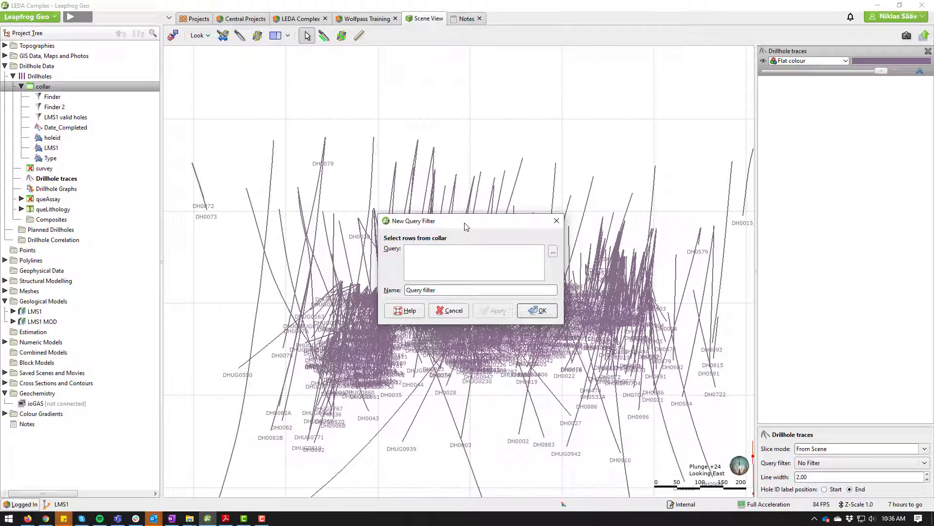
drag(466, 226, 428, 197)
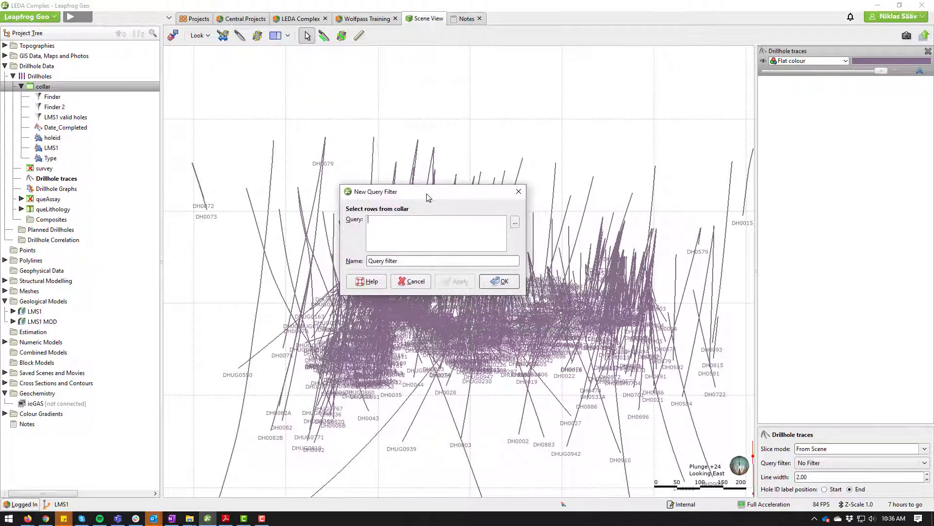
click(515, 225)
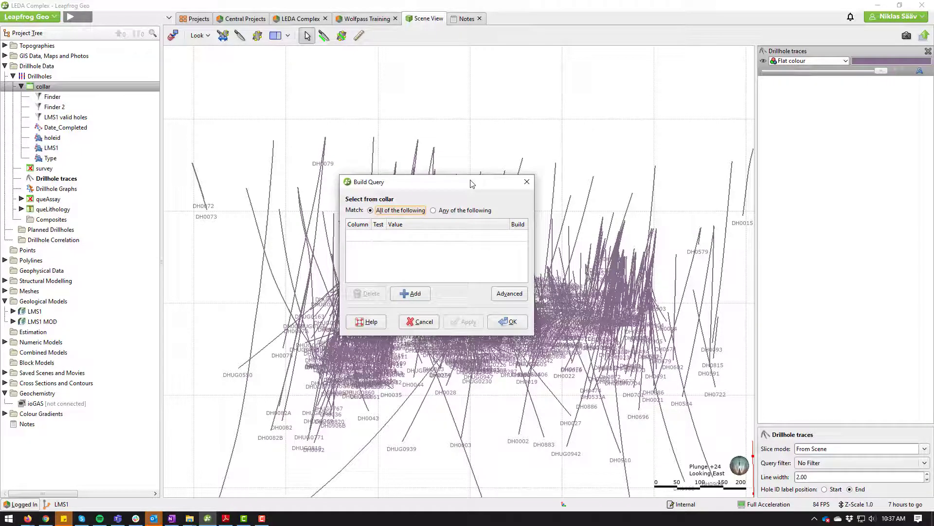
- Add the condition collar.Type in GC, GC2 using the 'in' test
click(368, 237)
click(367, 235)
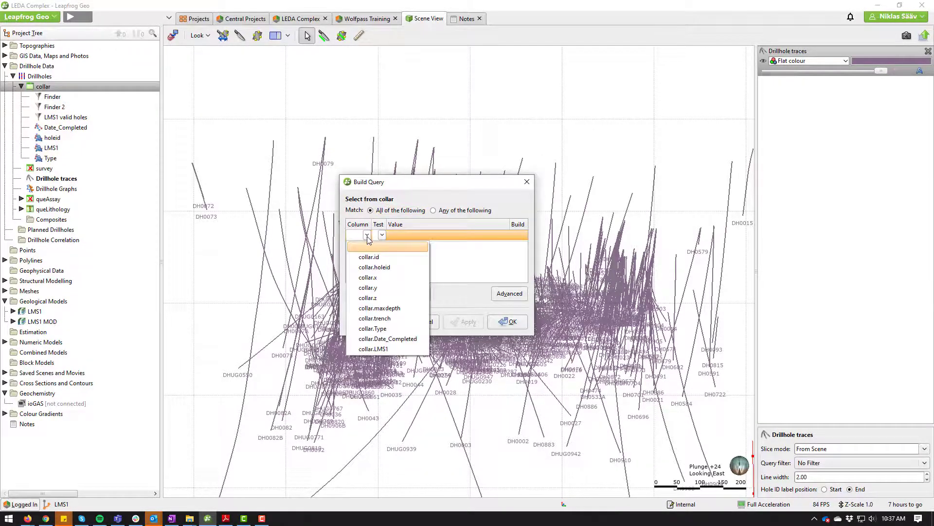
click(394, 329)
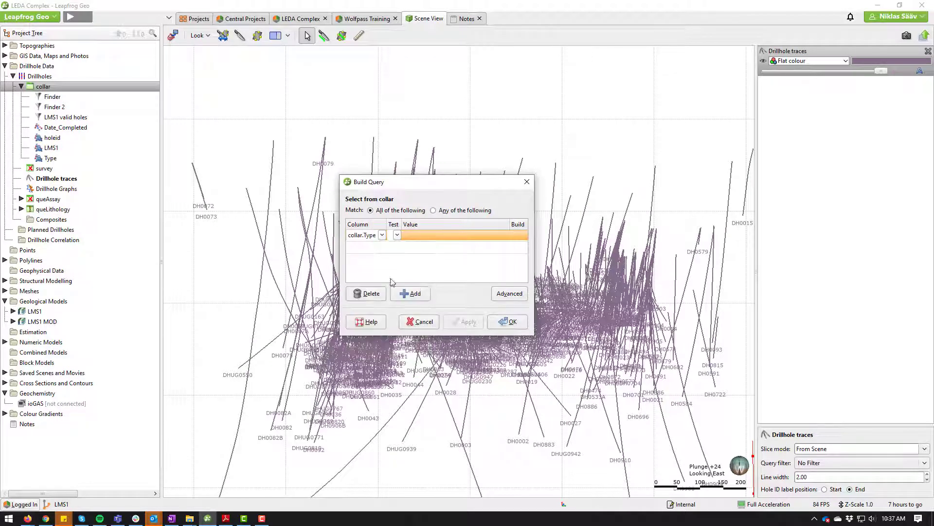
click(398, 236)
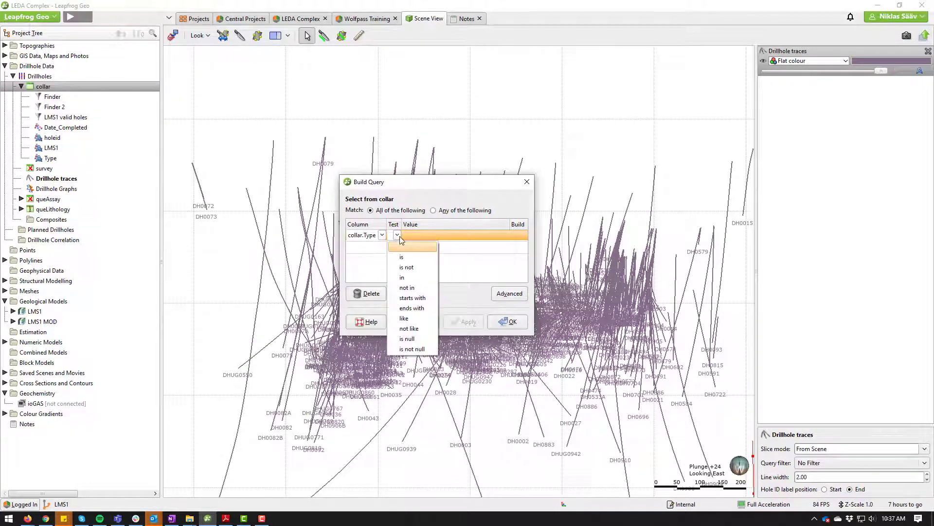
click(422, 282)
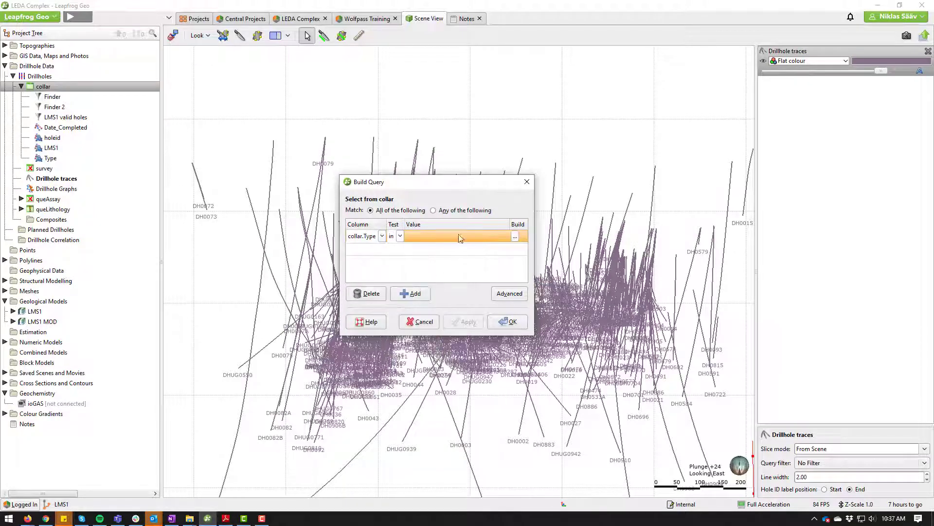
click(516, 237)
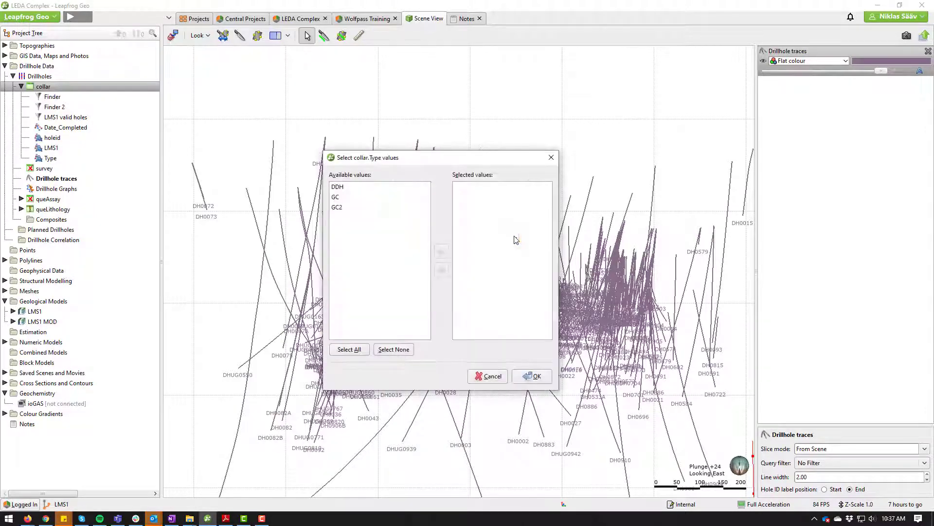
click(336, 197)
shift+click(348, 207)
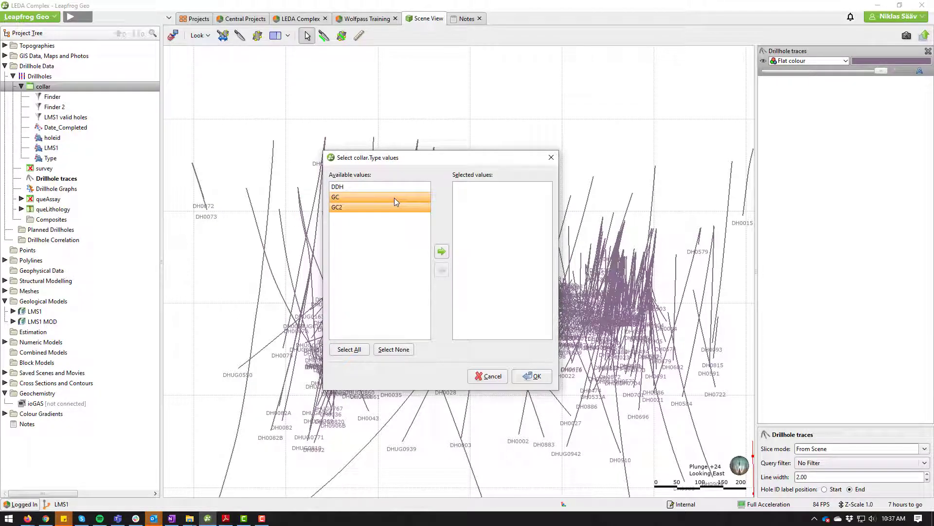
click(442, 252)
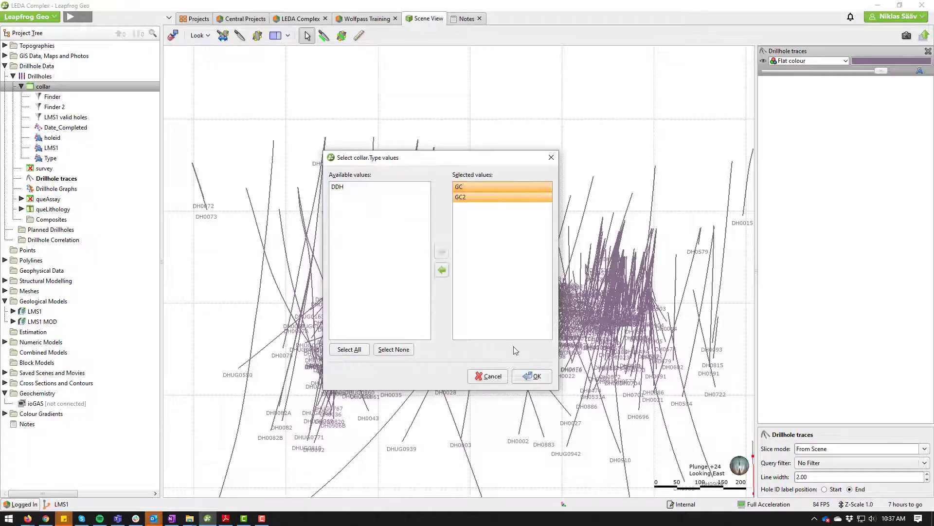
click(532, 377)
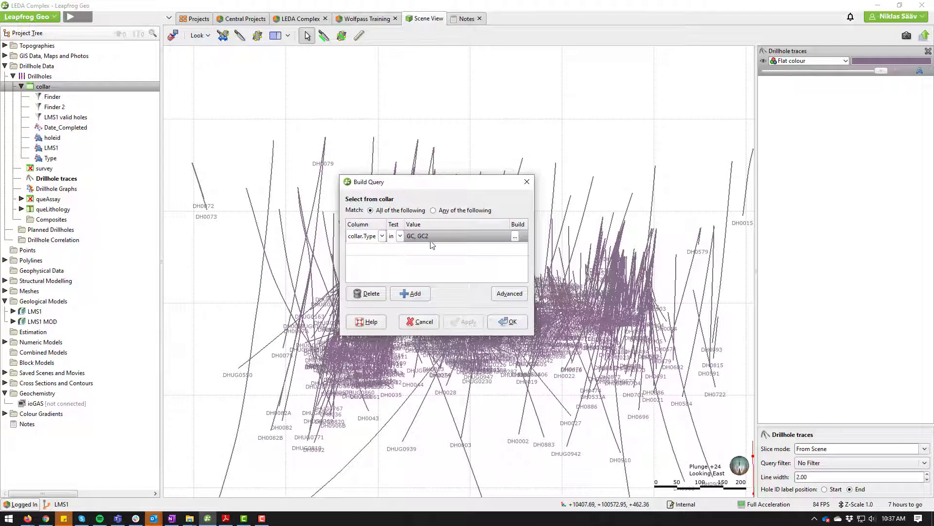
- Add a second condition on collar.Date_Completed with the 'on or before' test
click(382, 249)
click(384, 249)
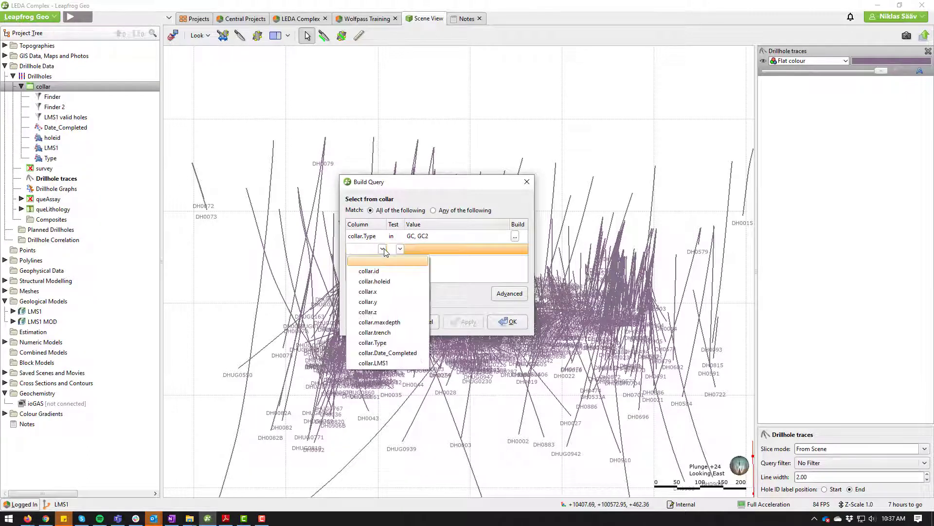
click(400, 354)
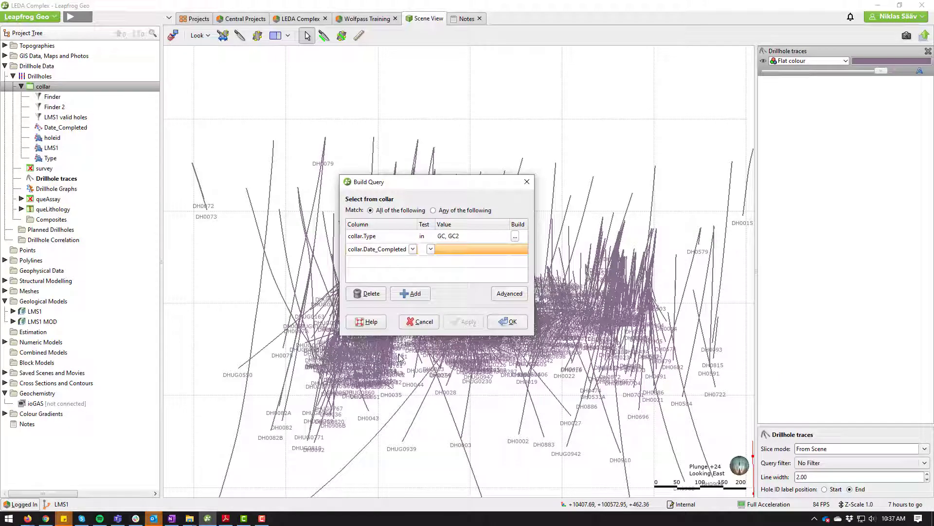
click(431, 250)
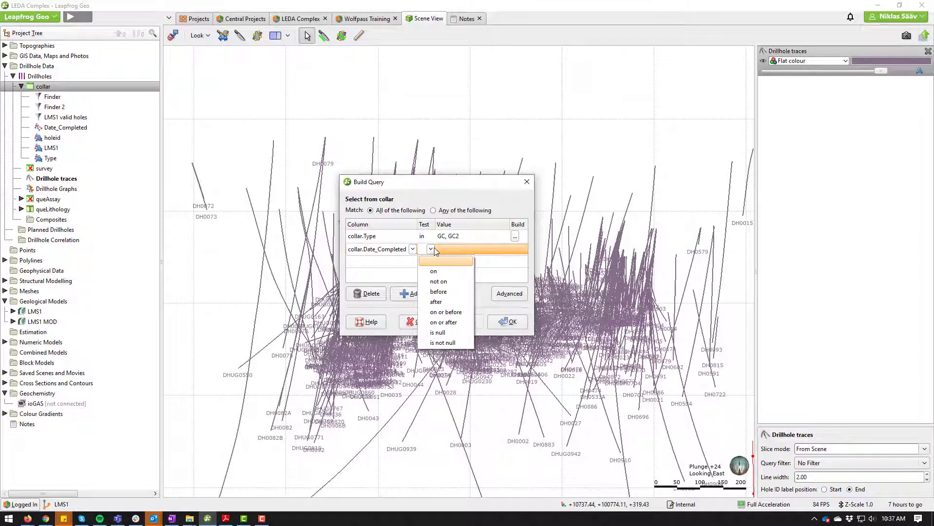
click(457, 314)
- Set the cutoff date to 30 April 2007 in the calendar
click(515, 250)
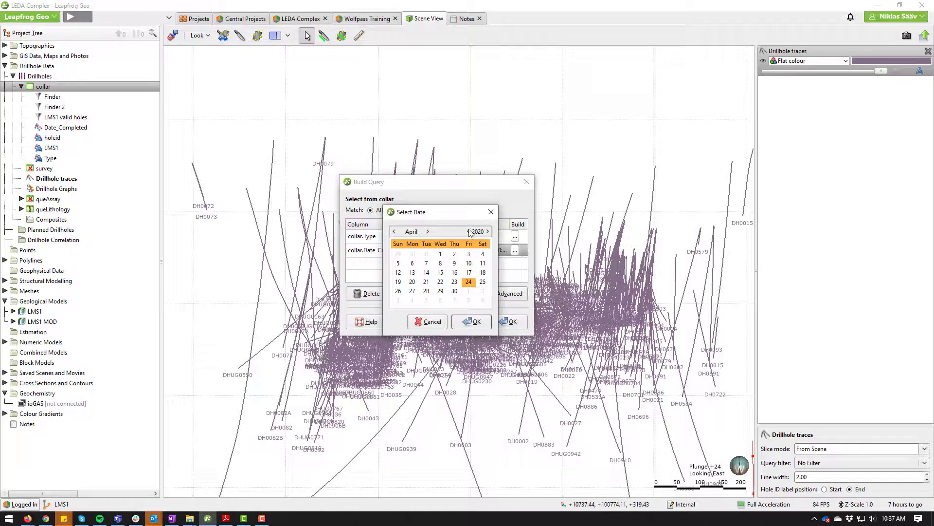
click(469, 232)
click(469, 232)
click(468, 233)
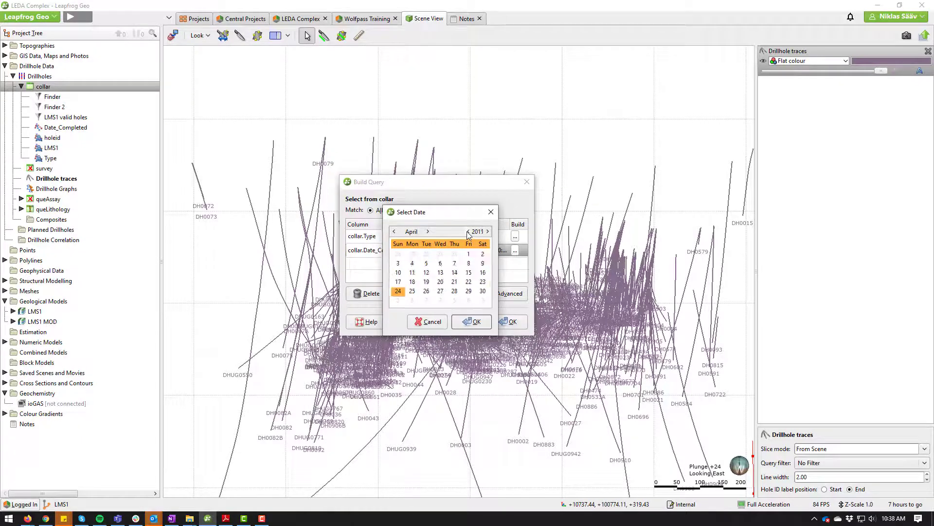
click(468, 233)
click(468, 233)
click(468, 232)
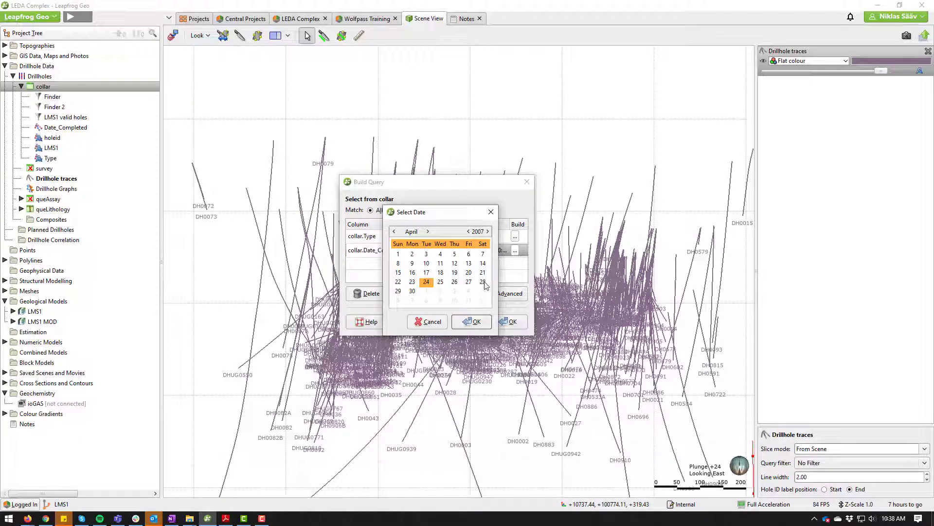
click(412, 291)
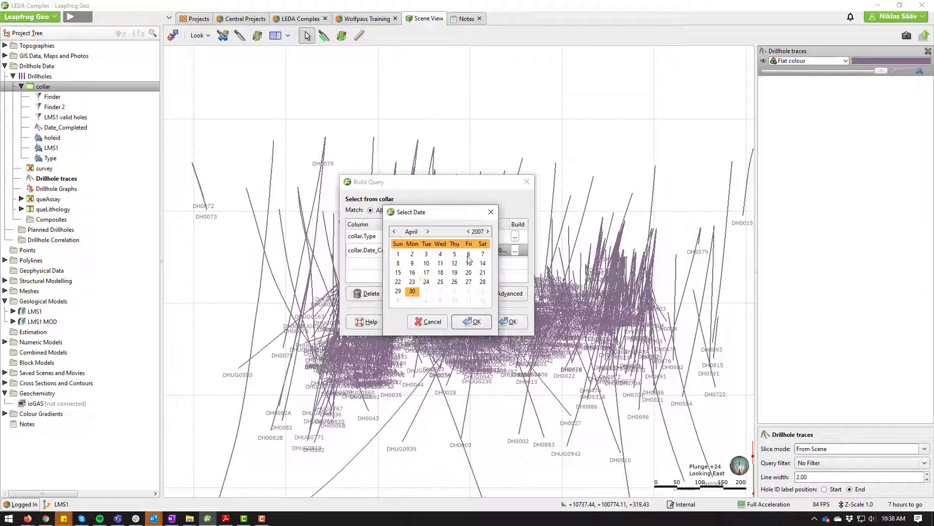
click(473, 321)
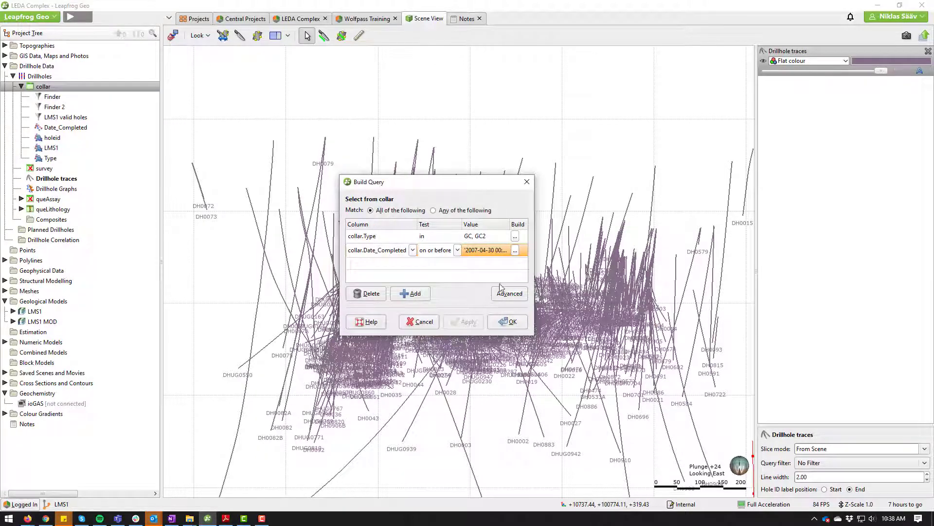
- Accept the combined query and save the filter under the name 'Early GC'
click(518, 324)
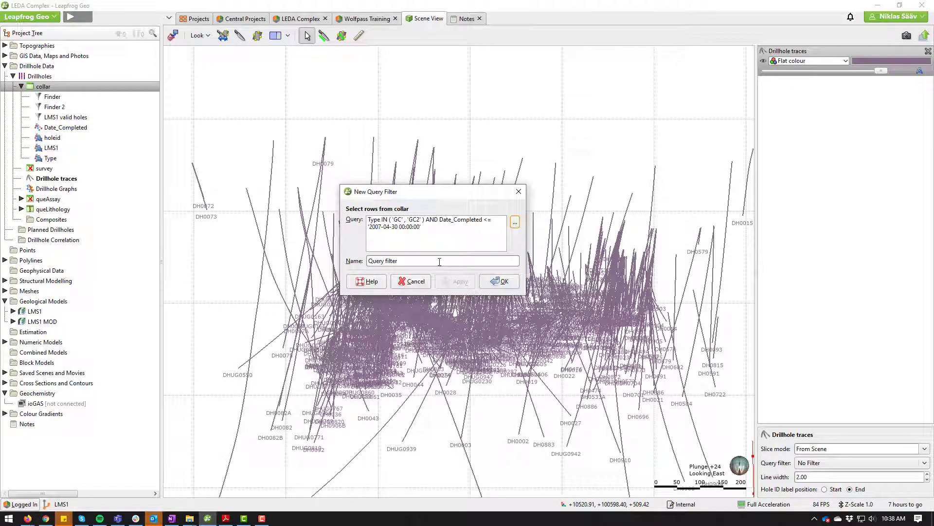
key(Tab)
text(Early)
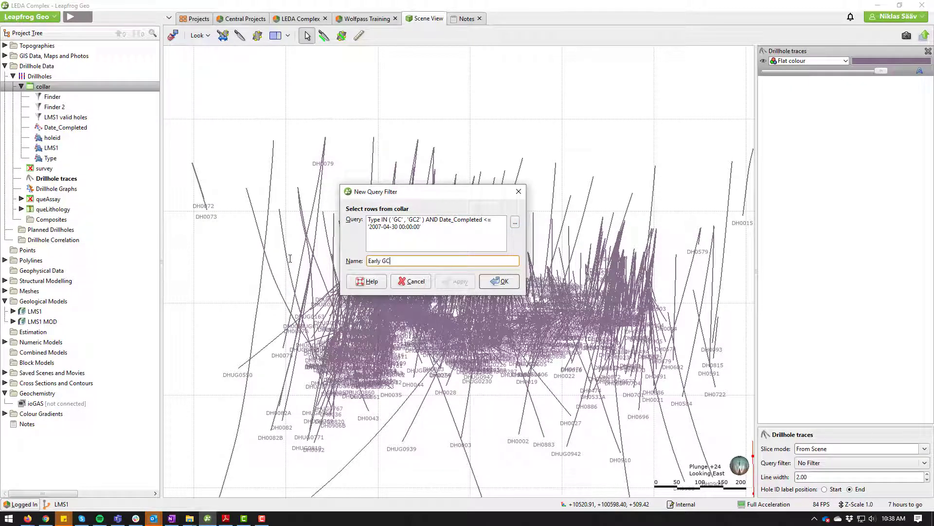
click(500, 281)
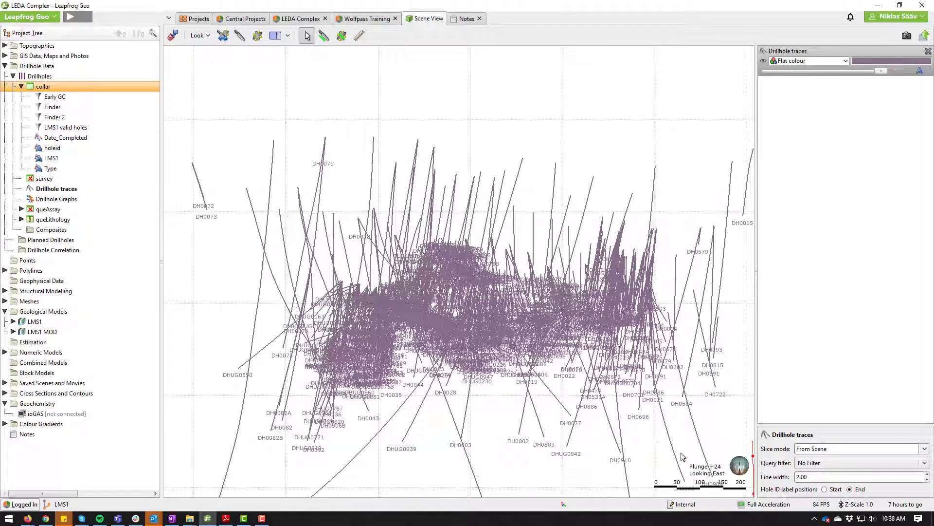
- Apply the 'collar: Early GC' query filter to the drillhole traces
click(832, 463)
click(834, 480)
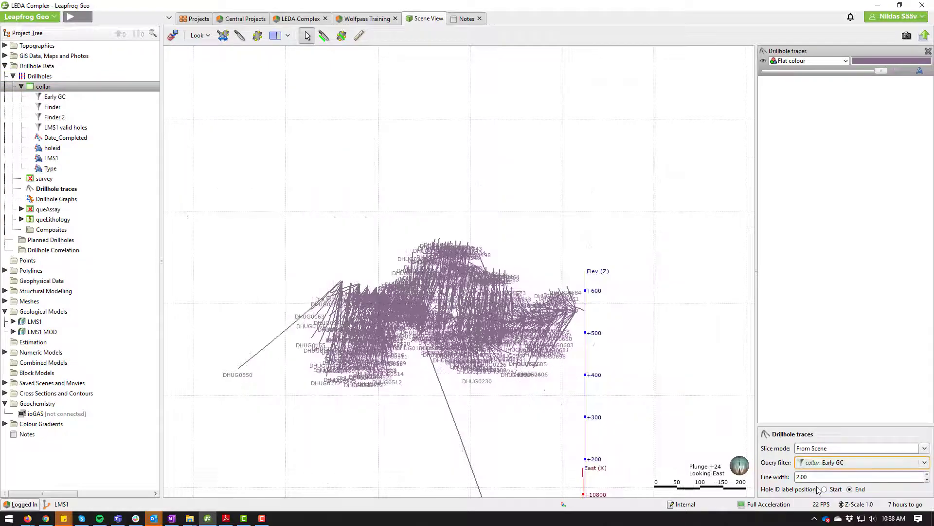